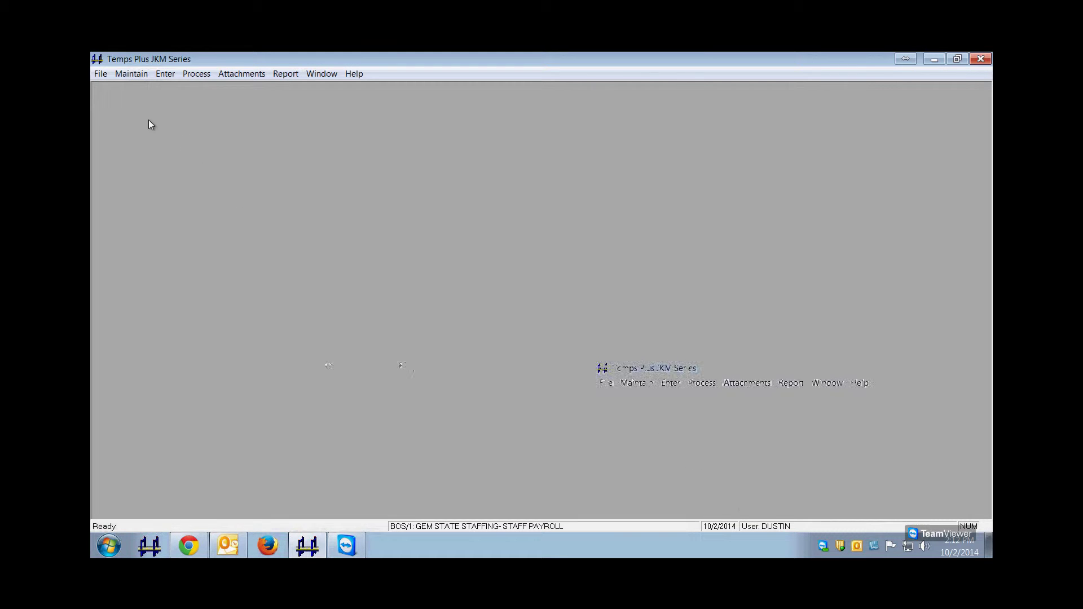
# Open Applicant Maintenance from the Maintain menu.
pyautogui.click(124, 77)
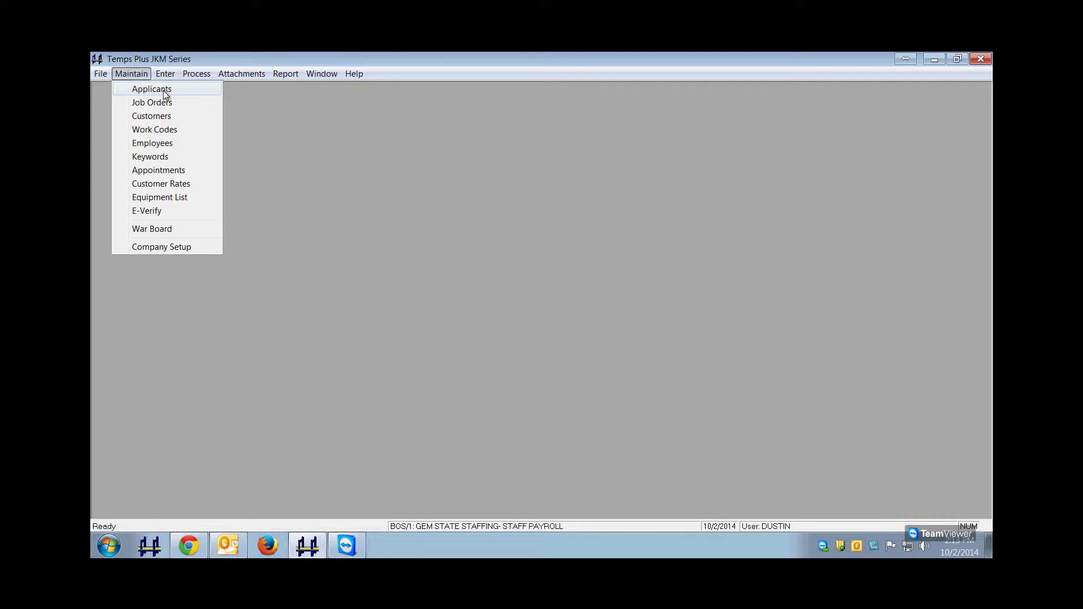
pyautogui.click(181, 89)
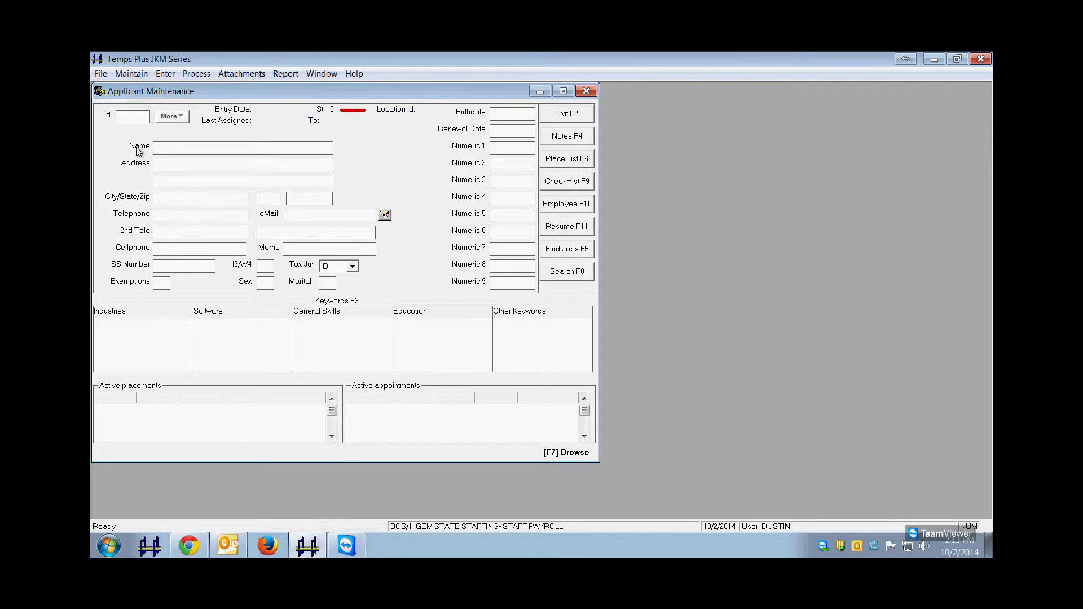
pyautogui.write('K')
pyautogui.press('Return')
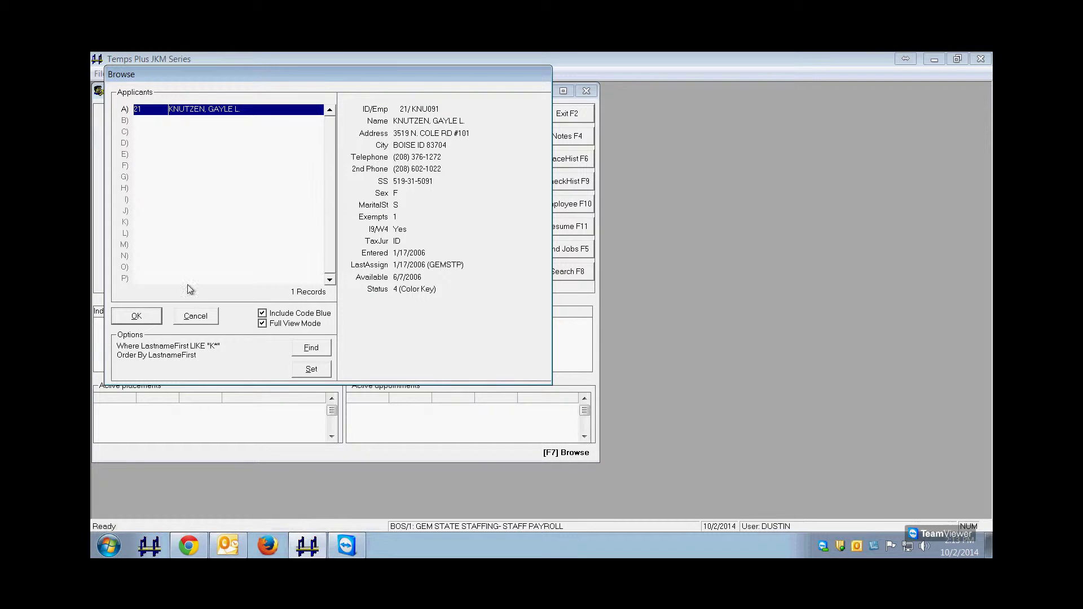
pyautogui.click(197, 315)
pyautogui.press('BackSpace')
pyautogui.press('Return')
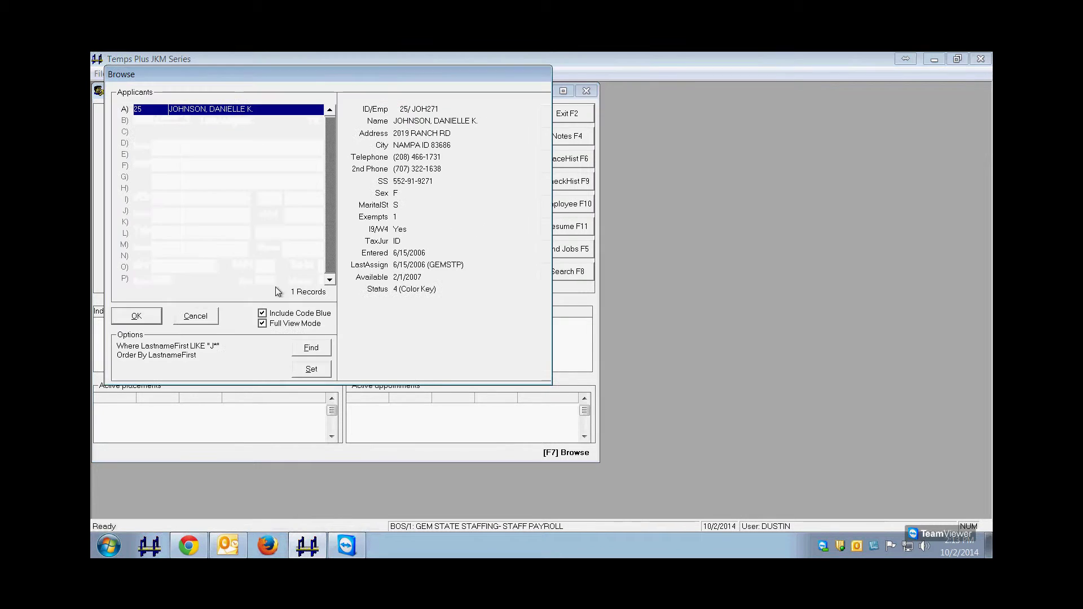
pyautogui.click(214, 319)
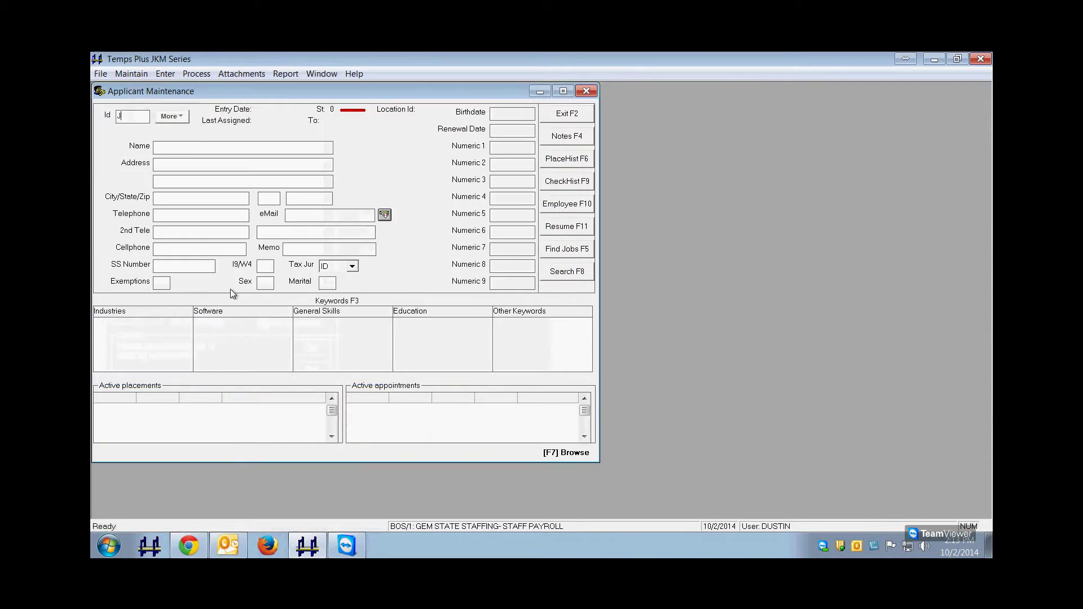
# Clear the leftover J from the applicant Id, leaving Id blank, and return to Name.
pyautogui.press('BackSpace')
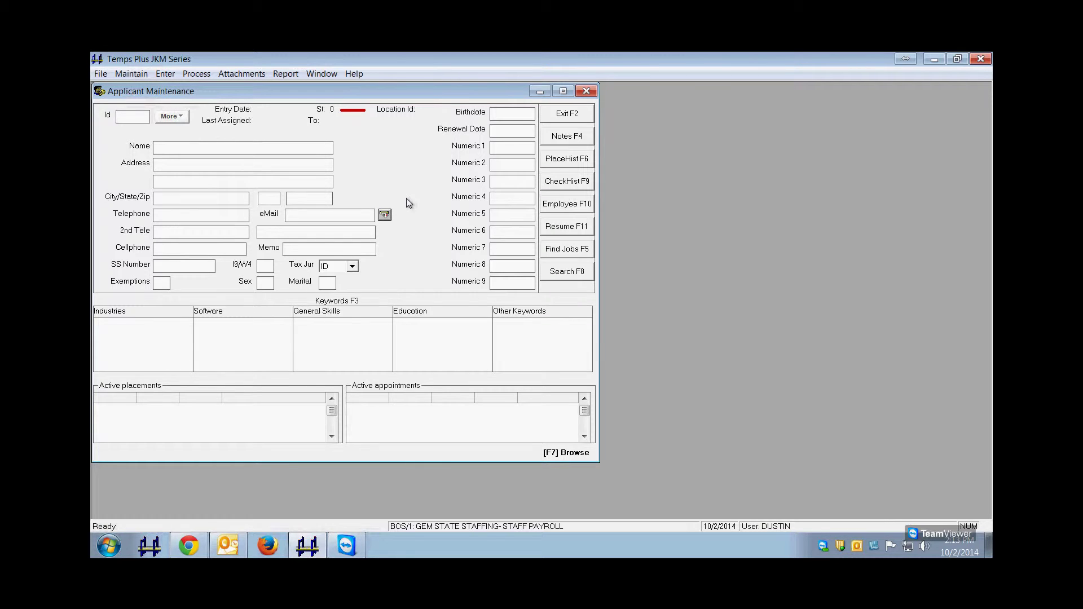
pyautogui.press('Tab')
pyautogui.press('Tab')
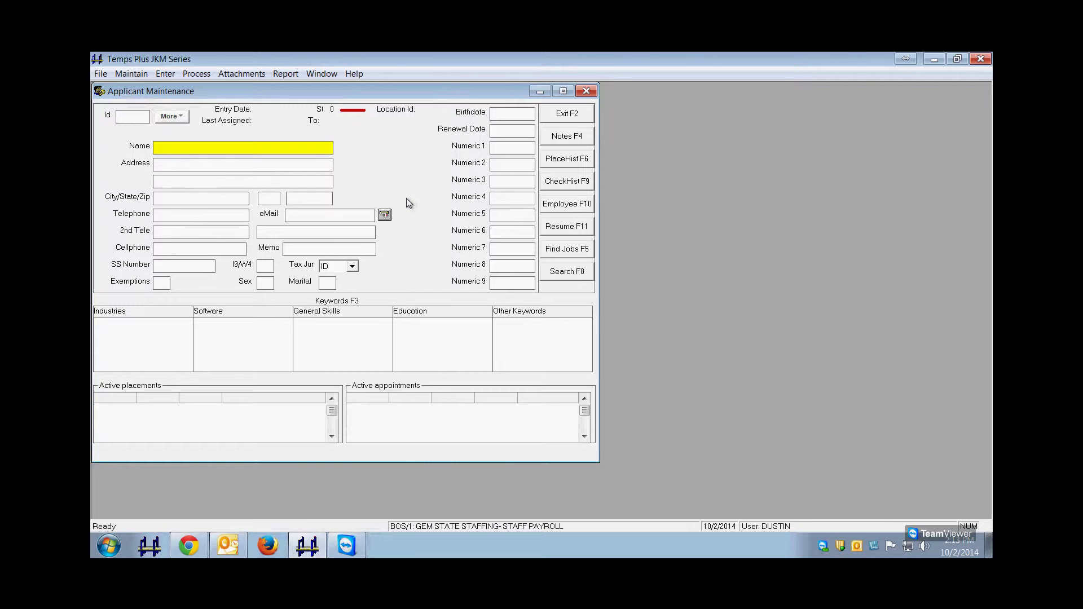
pyautogui.click(129, 113)
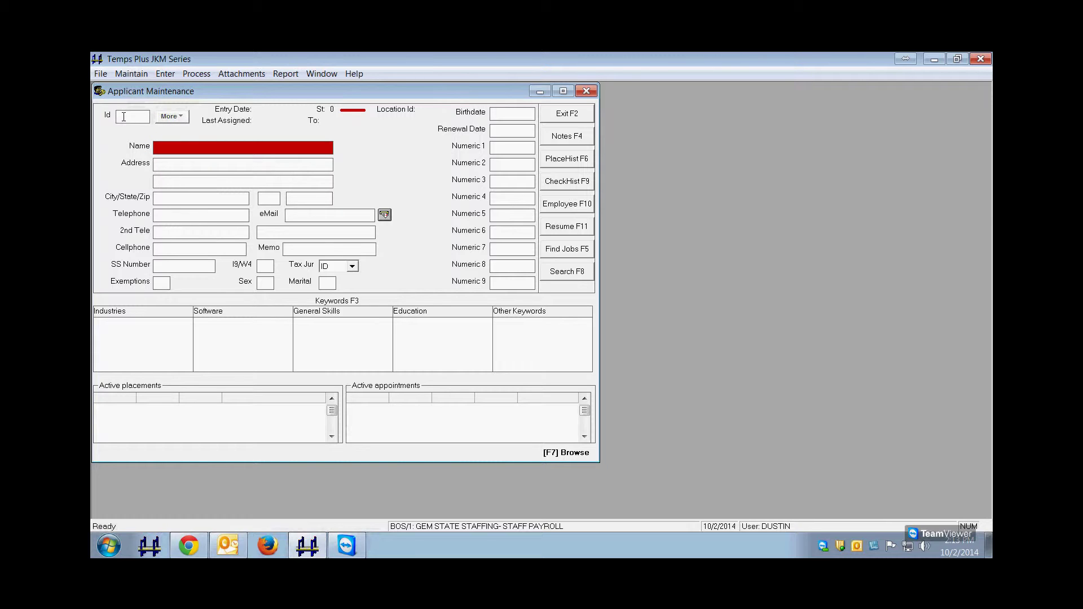
pyautogui.click(168, 149)
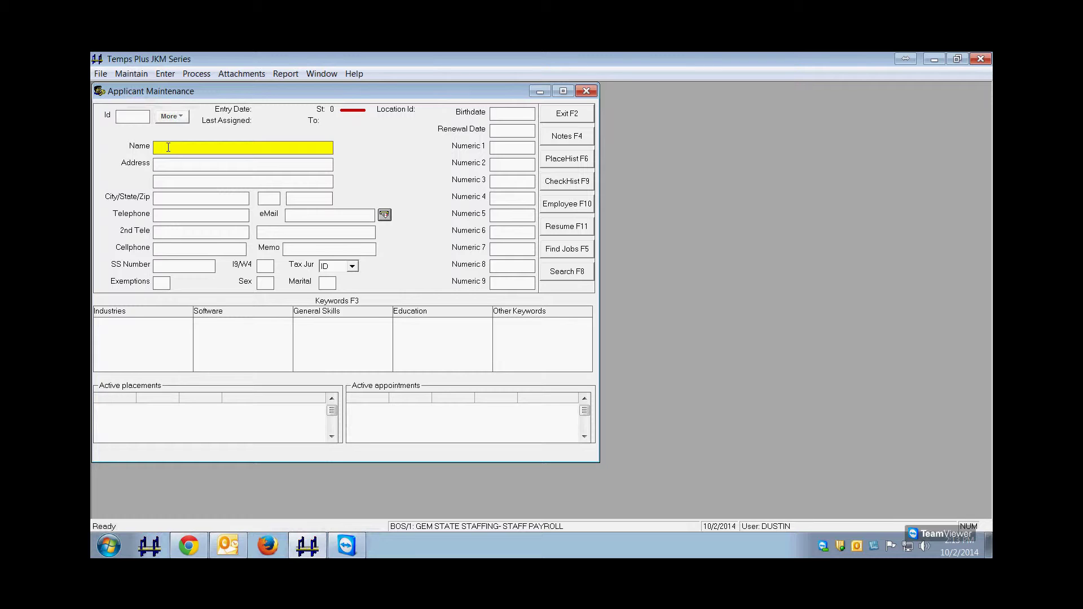
pyautogui.press('Tab')
pyautogui.press('Tab')
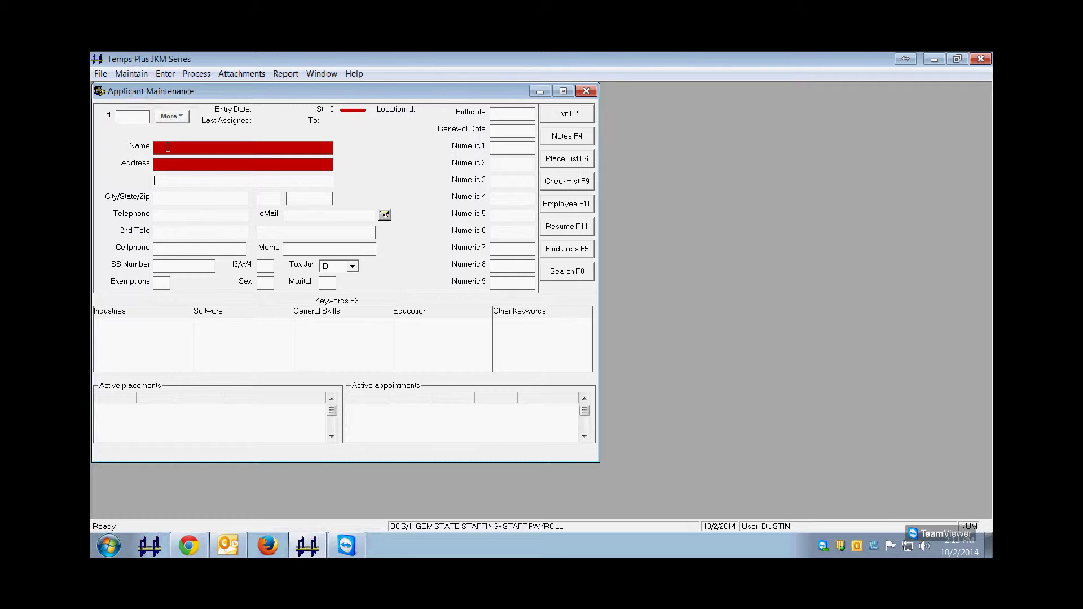
pyautogui.press('Tab')
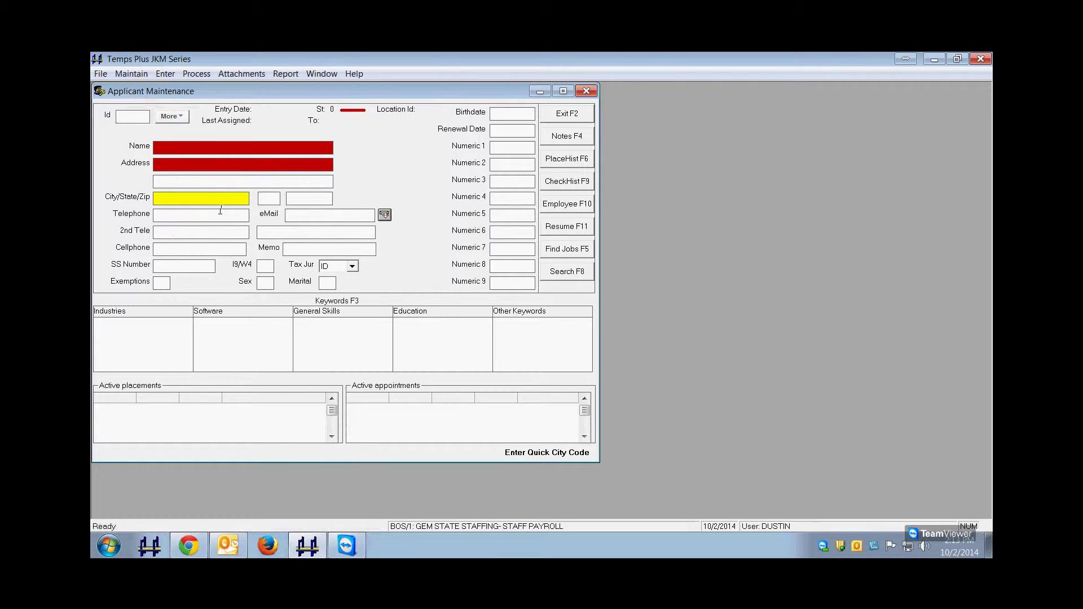
pyautogui.press('Tab')
pyautogui.press('Tab')
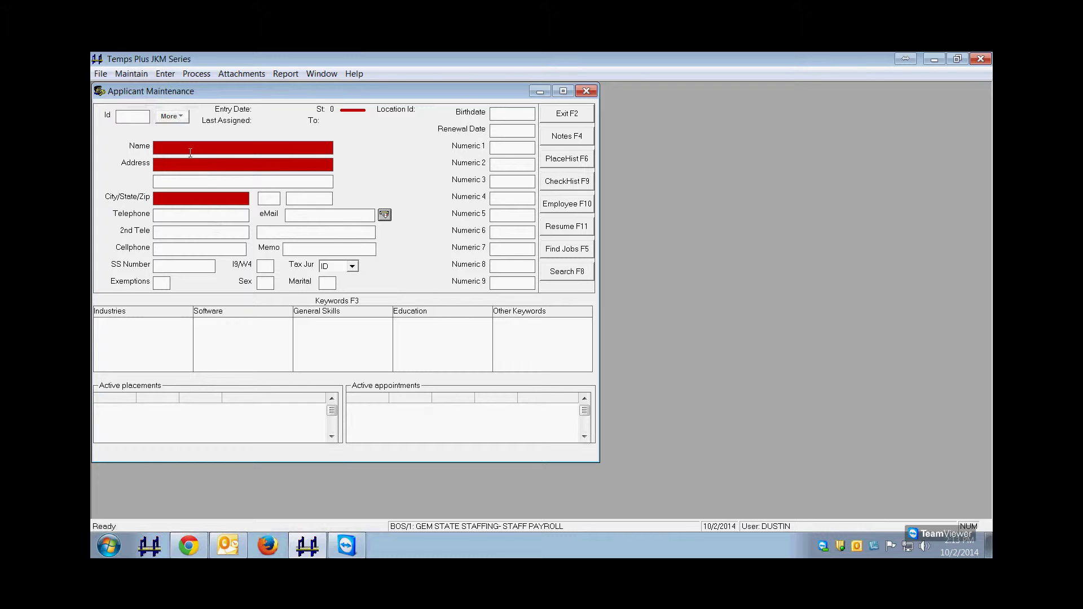
pyautogui.click(198, 152)
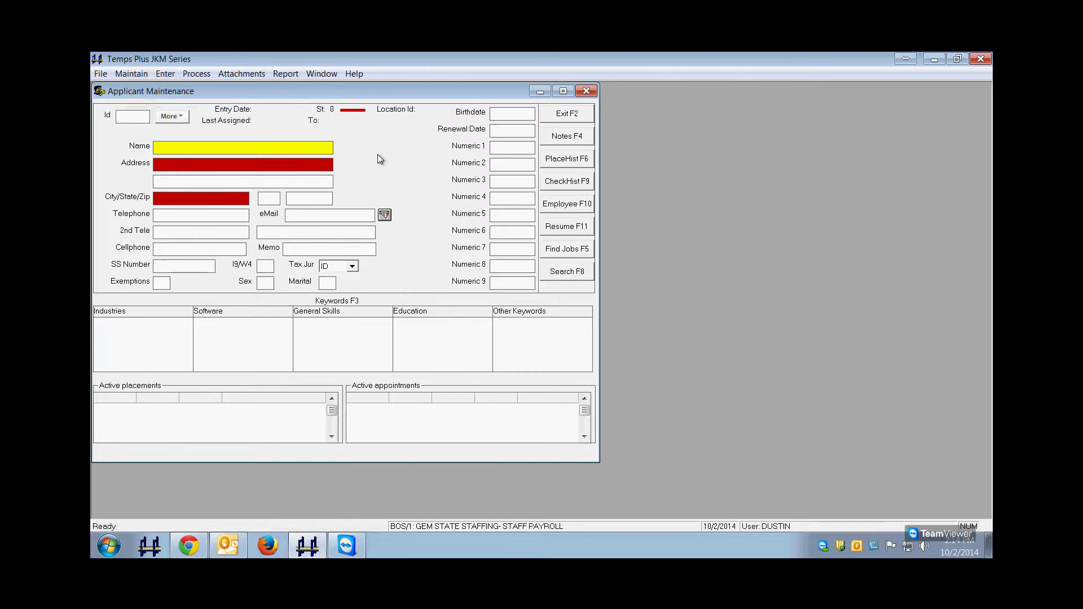
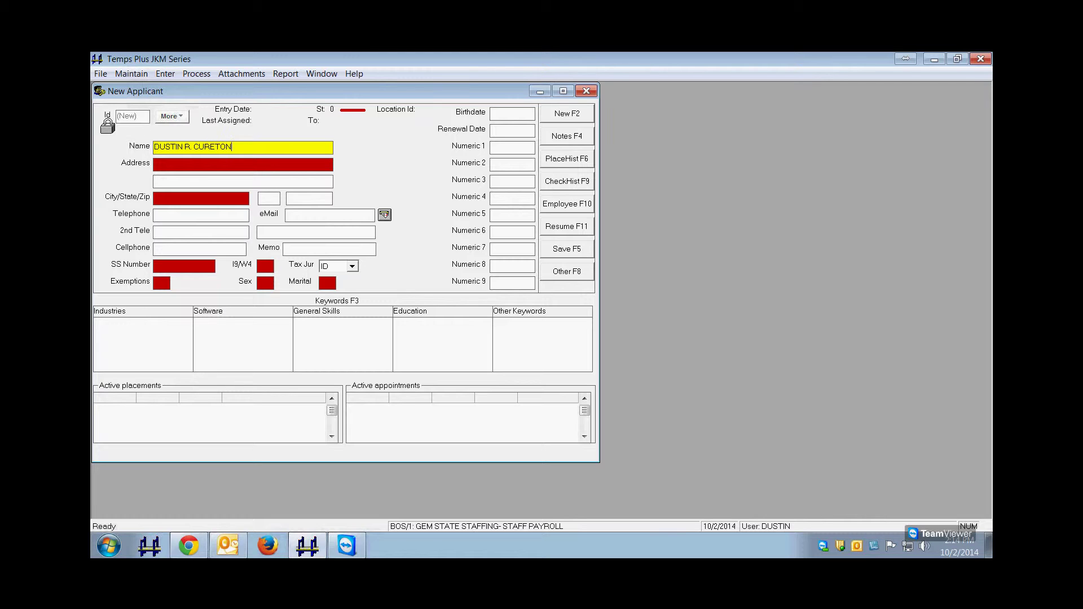
# Enter the applicant's full name in Name, stored automatically last name first.
pyautogui.press('Tab')
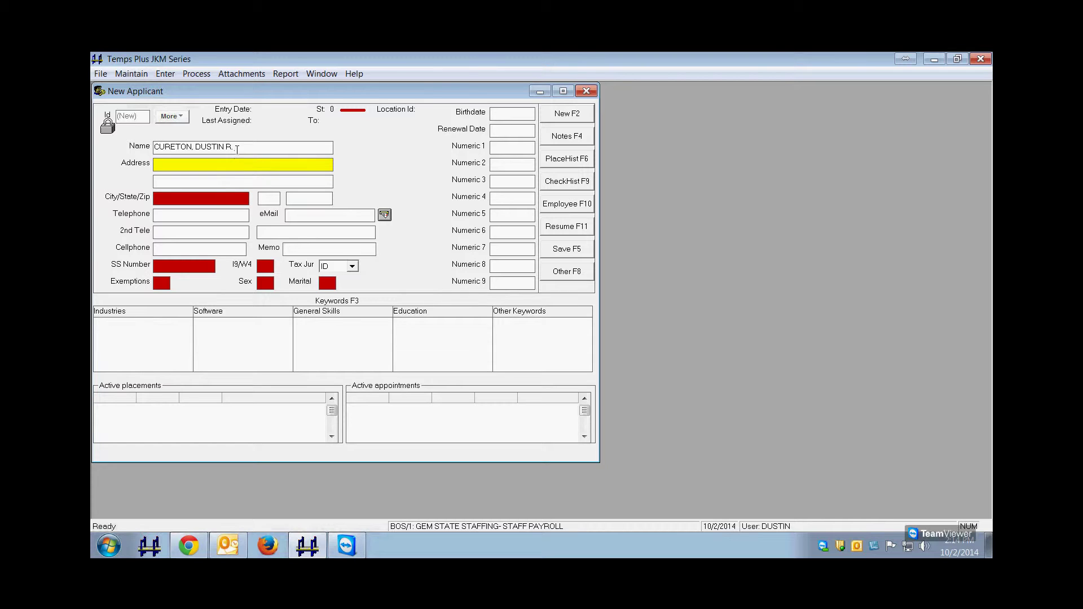
# Enter the applicant's full street address in the Address field.
pyautogui.click(237, 148)
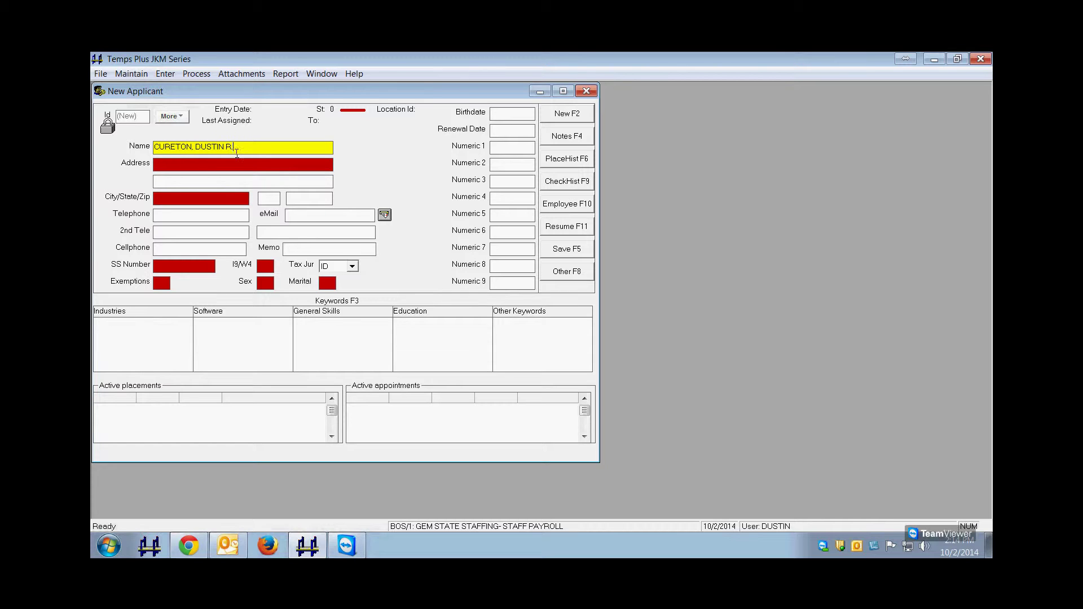
pyautogui.click(215, 164)
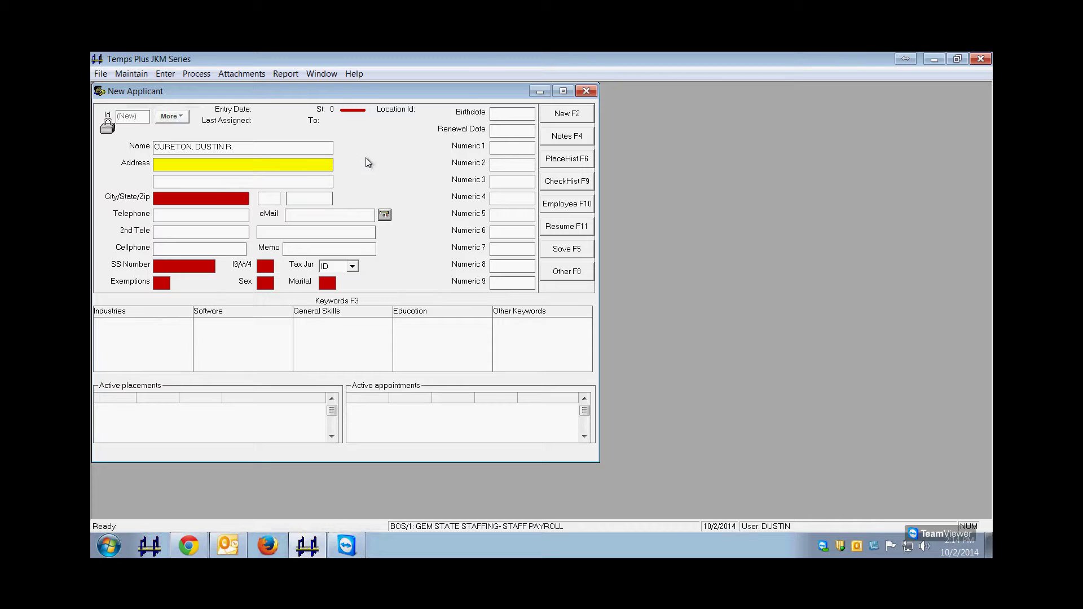
pyautogui.press('Tab')
pyautogui.hotkey('shift', 'Tab')
pyautogui.press('Tab')
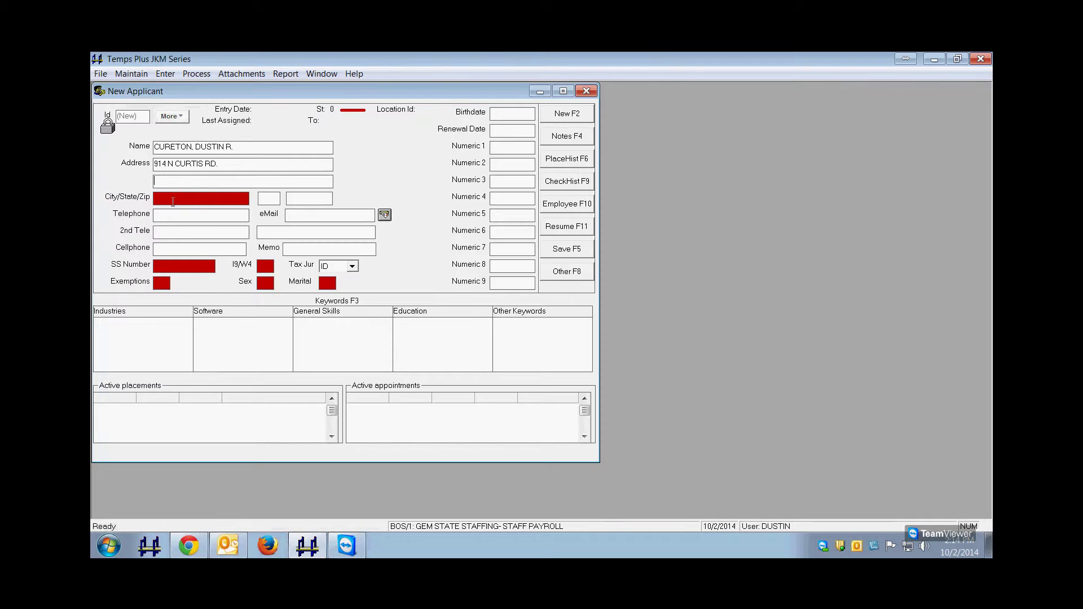
# Fill in the applicant's city, state/ZIP, telephone number and e-mail address.
pyautogui.press('Tab')
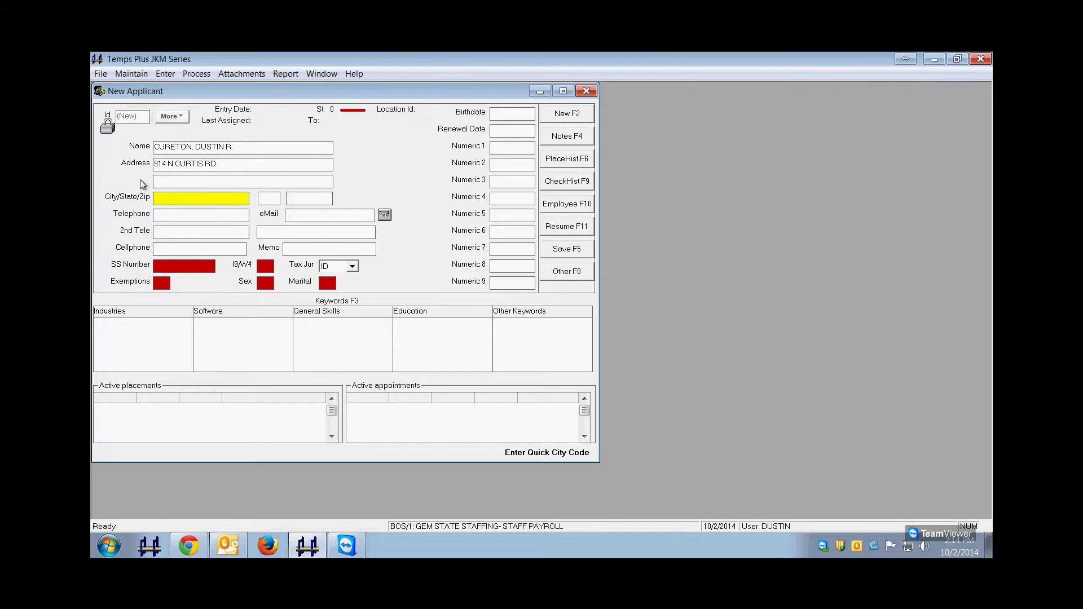
pyautogui.write('BOISE')
pyautogui.press('Tab')
pyautogui.write('ID')
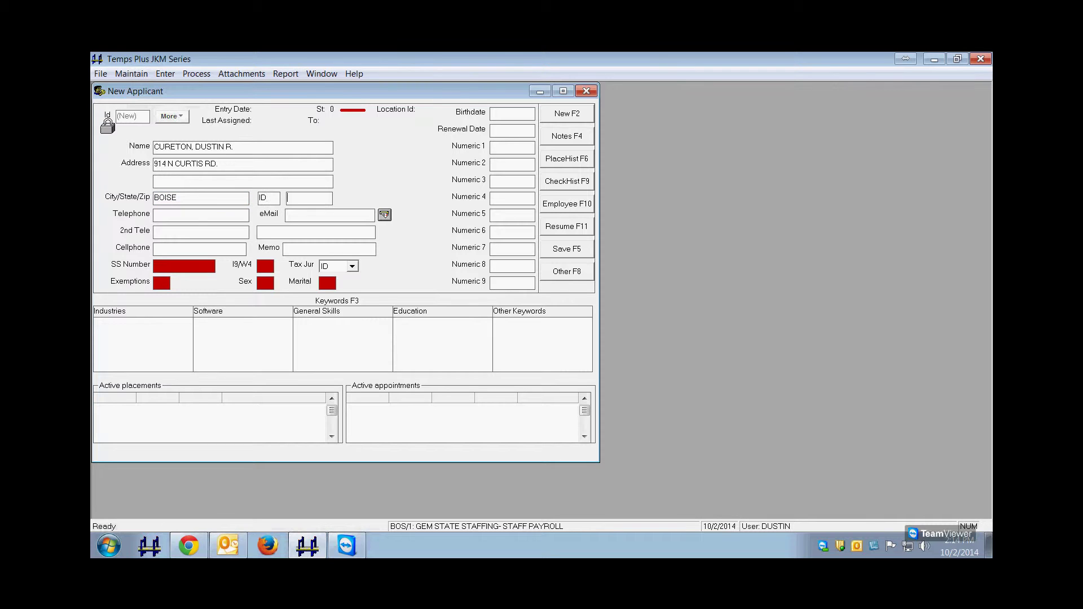
pyautogui.write('83703')
pyautogui.write('6')
pyautogui.click(330, 215)
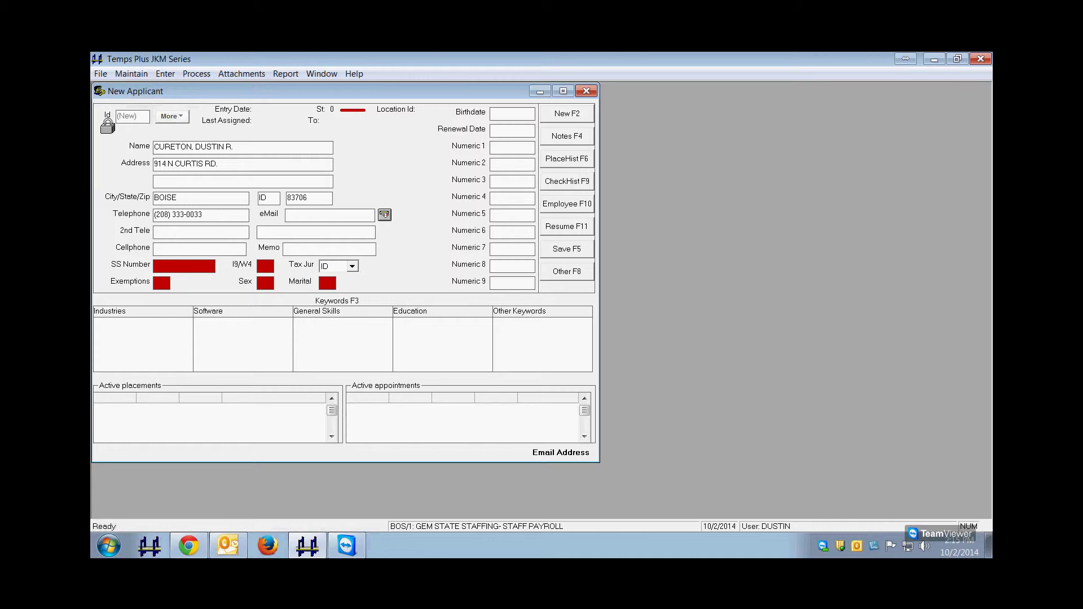
# Add the applicant's second phone labelled HOME and cellphone number with memo VERIZON.
pyautogui.click(155, 232)
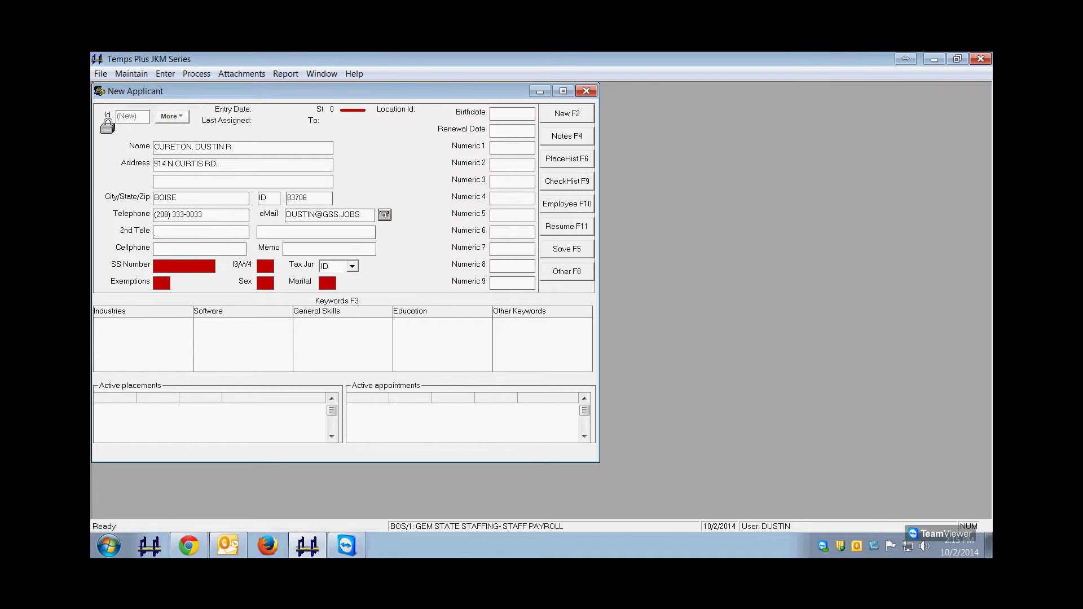
pyautogui.press('Tab')
pyautogui.write('HOME')
pyautogui.press('Tab')
pyautogui.write('VERIZON')
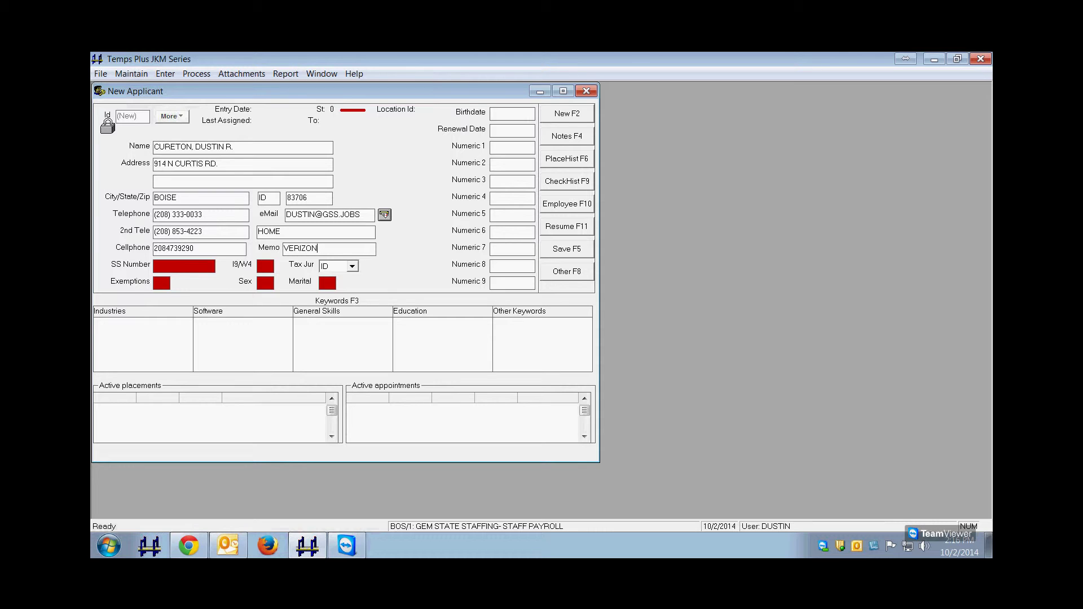
# Enter the applicant's Social Security number, I9/W4 Y, and keep tax jurisdiction ID.
pyautogui.click(184, 265)
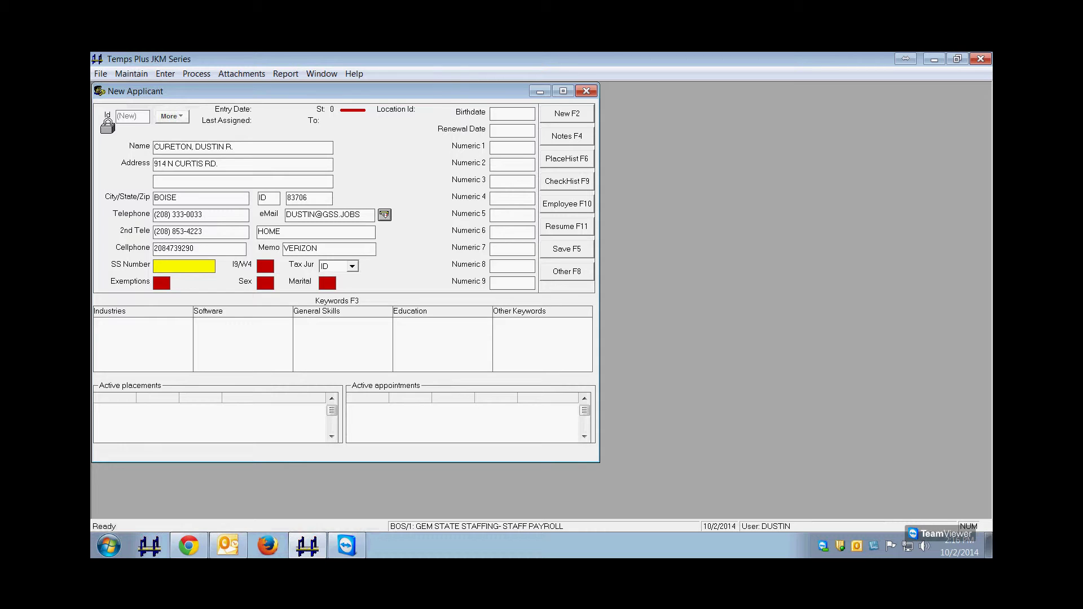
pyautogui.press('Tab')
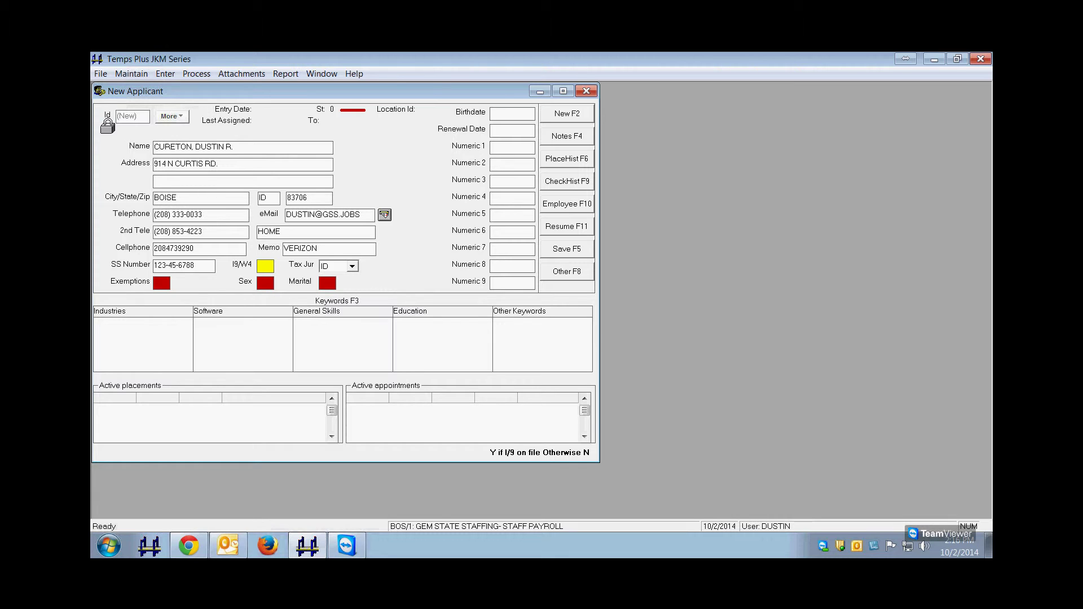
pyautogui.write('Y')
pyautogui.press('Tab')
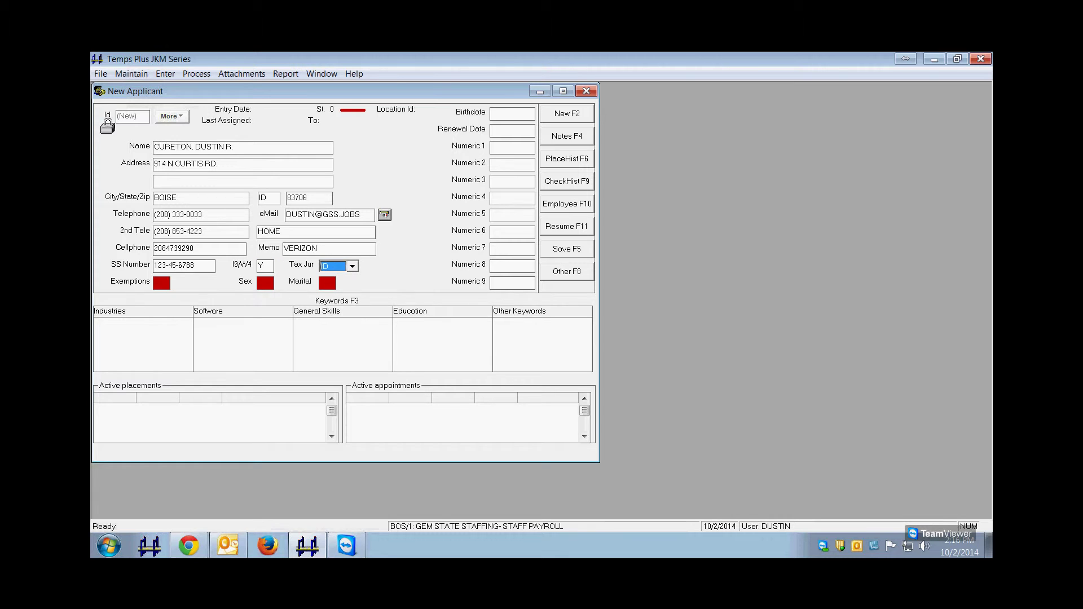
pyautogui.click(353, 266)
# Set Exemptions to 1, Sex to M and Marital status to S.
pyautogui.click(195, 285)
pyautogui.write('1')
pyautogui.press('Tab')
pyautogui.write('M')
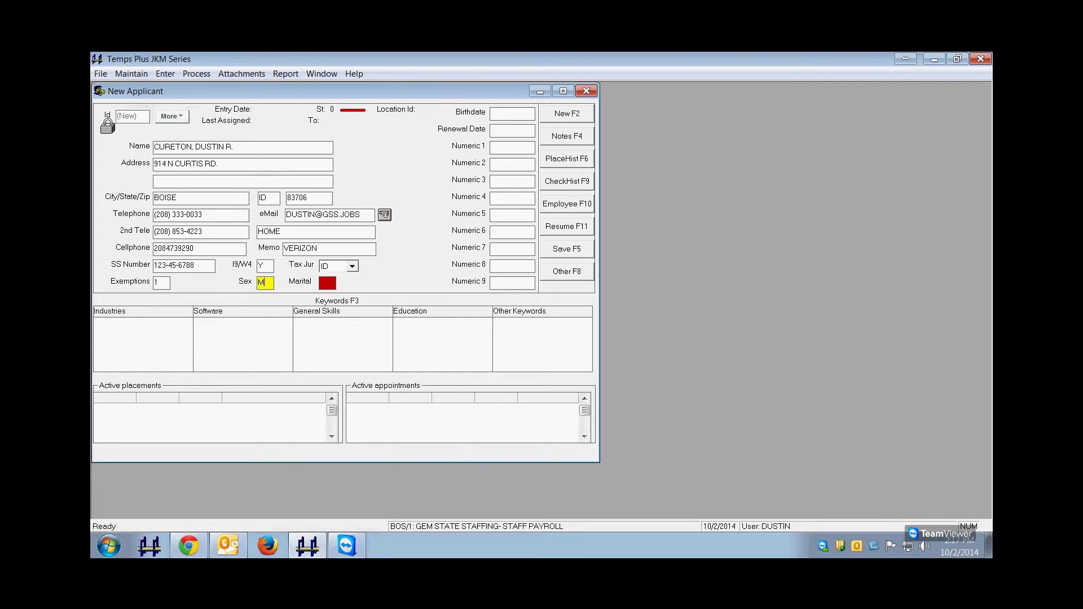
pyautogui.press('Tab')
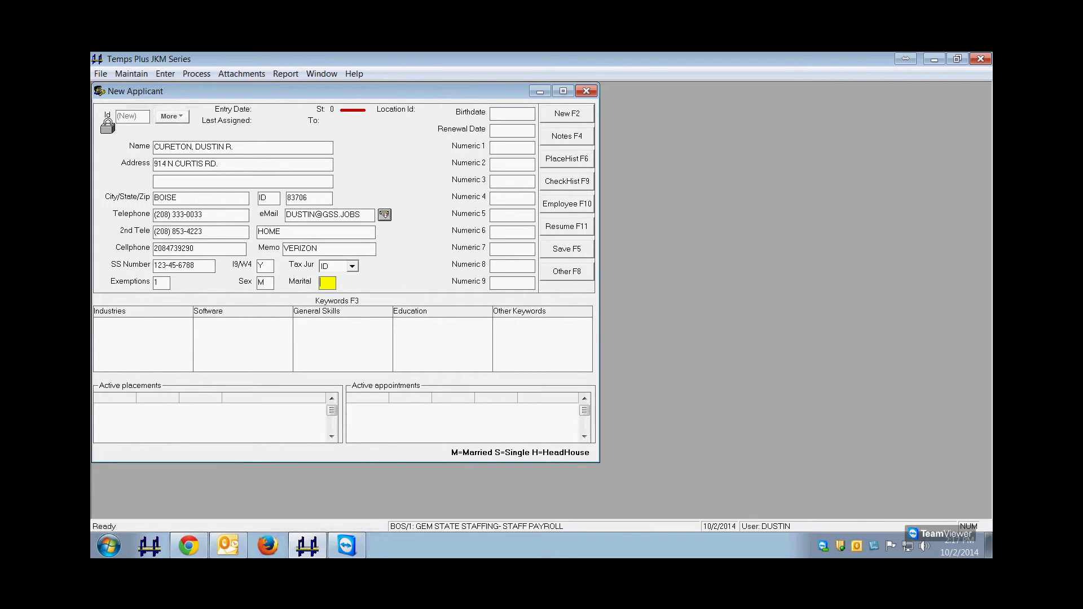
pyautogui.write('S')
pyautogui.press('Tab')
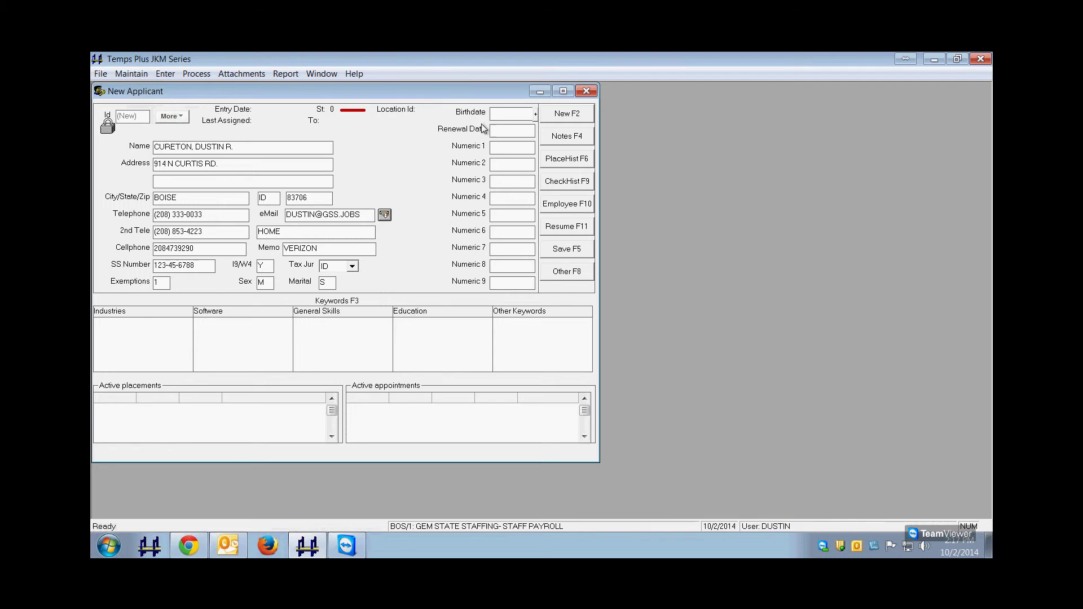
# Enter the applicant's birthdate and save the new applicant record with Save F5.
pyautogui.click(563, 254)
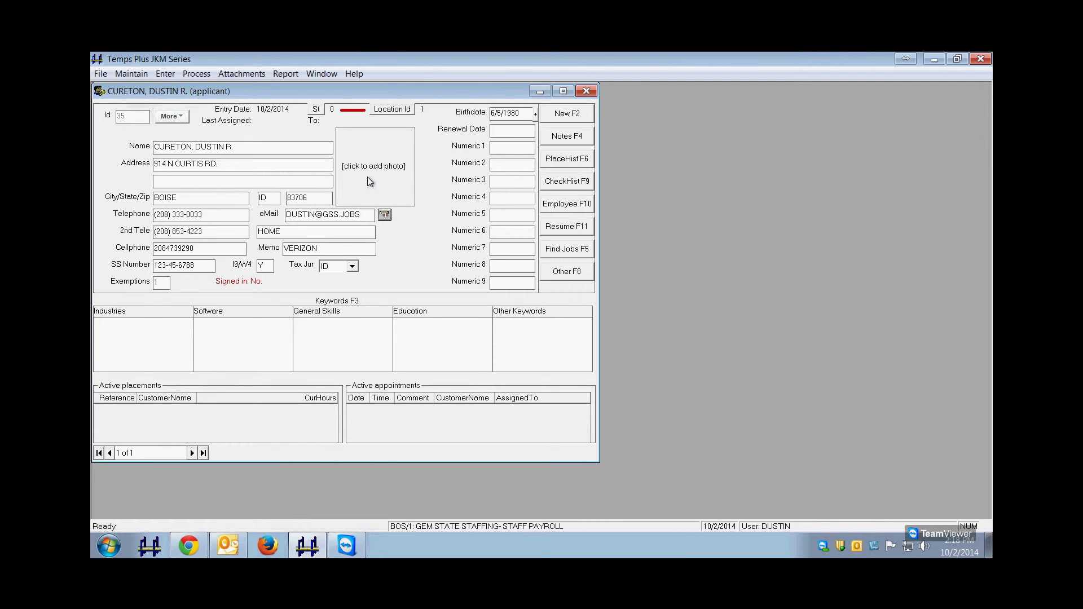
pyautogui.click(375, 171)
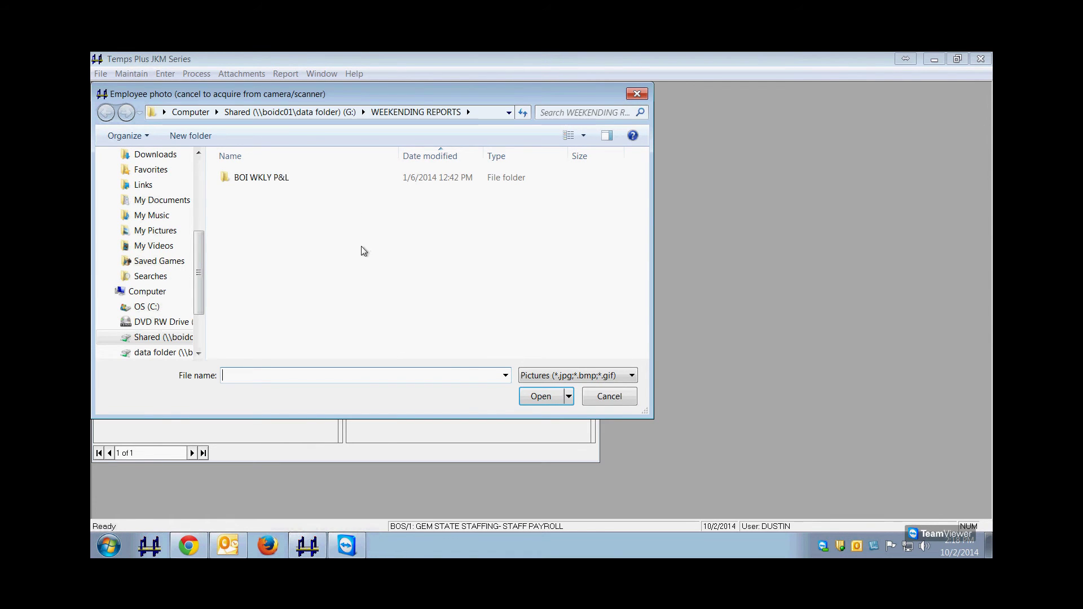
pyautogui.click(609, 396)
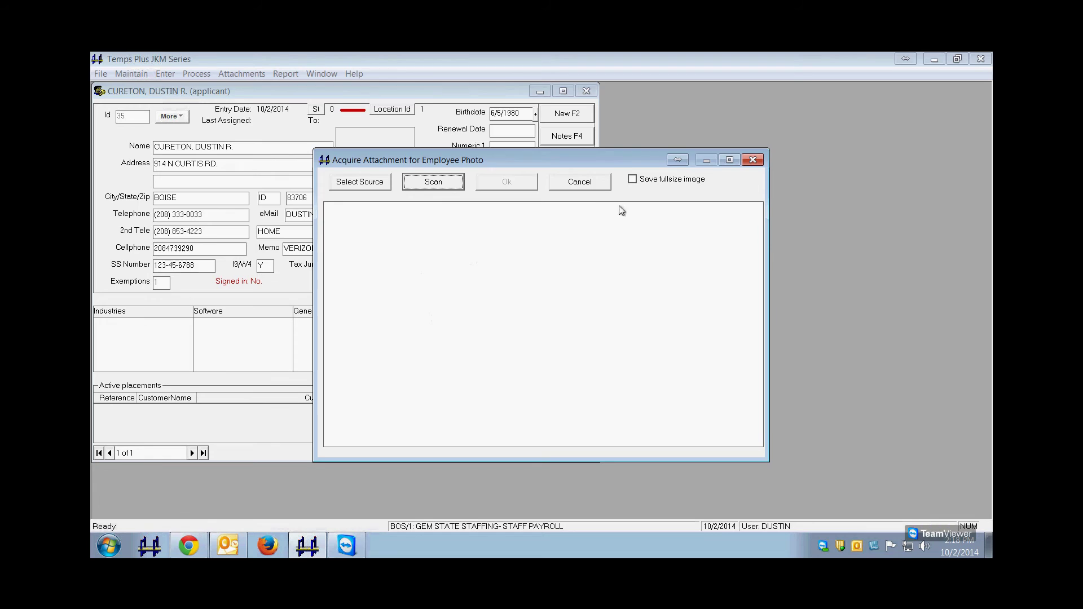
pyautogui.click(584, 181)
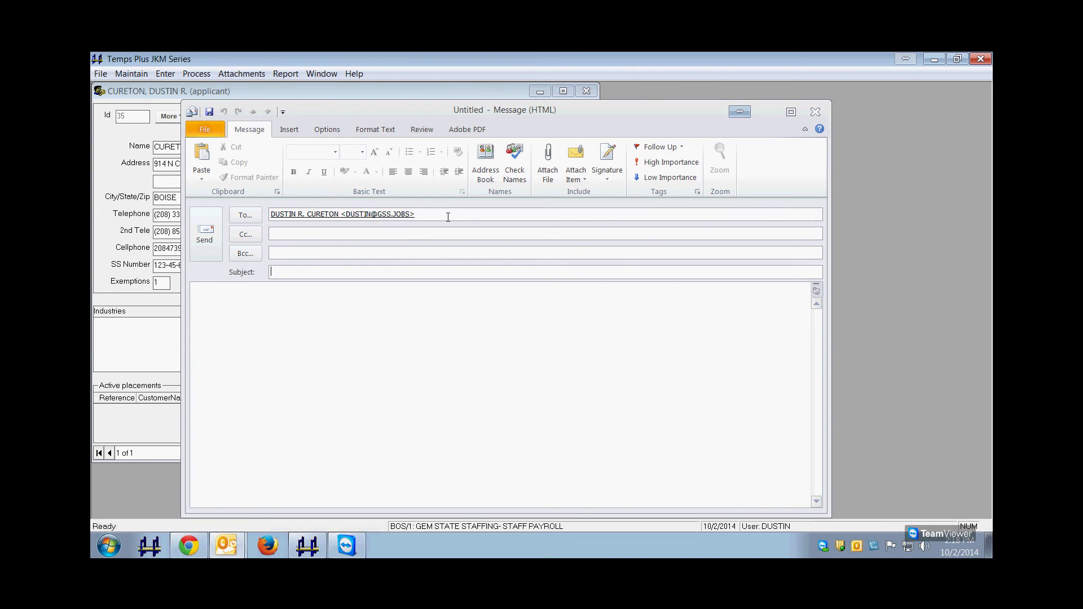
pyautogui.click(815, 111)
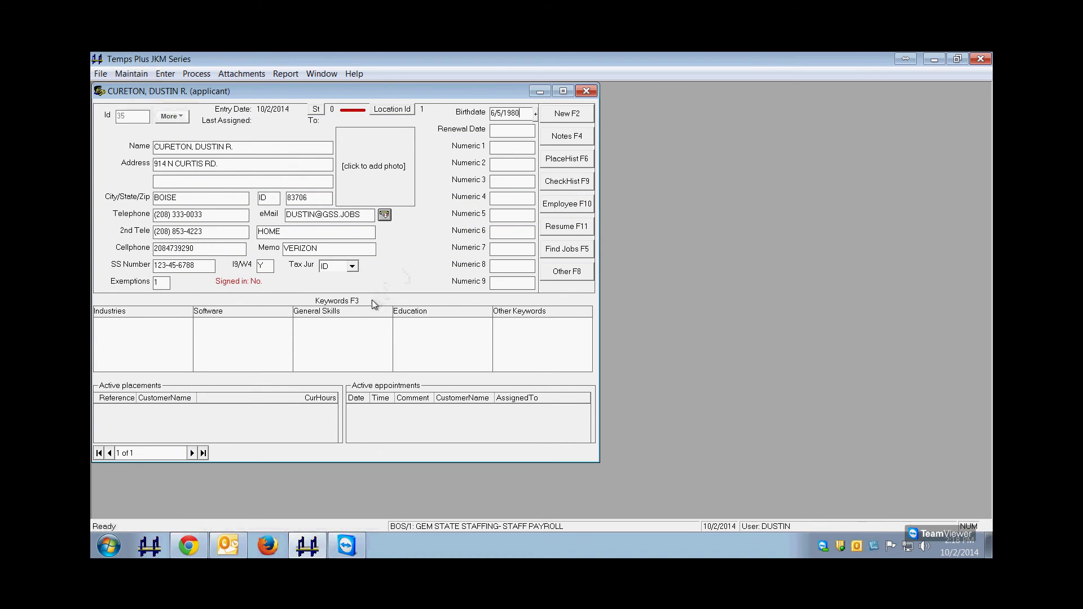
pyautogui.click(343, 310)
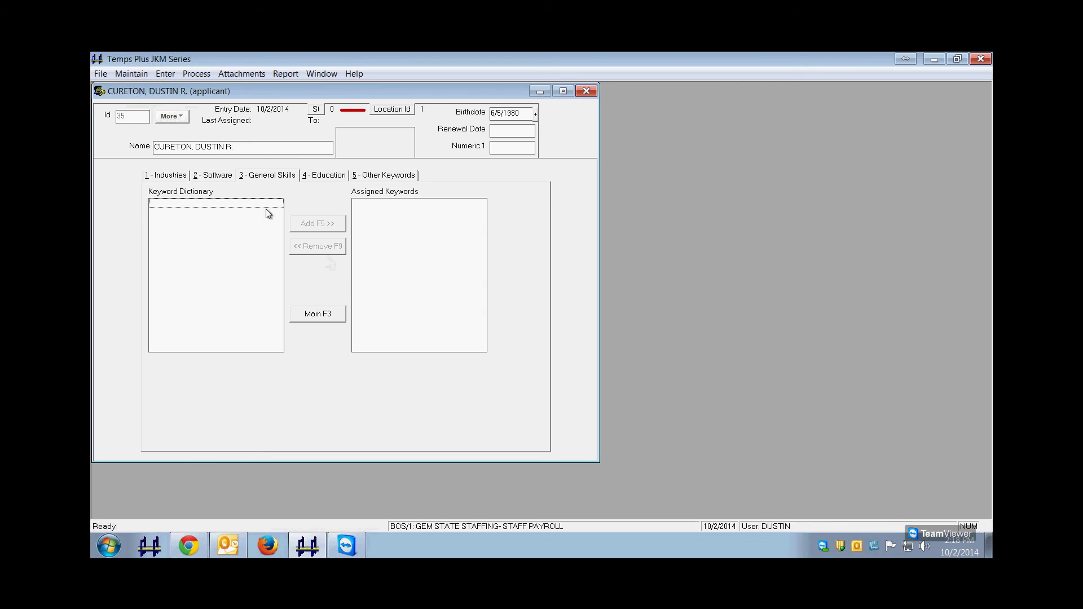
pyautogui.click(168, 176)
pyautogui.click(213, 175)
pyautogui.click(324, 319)
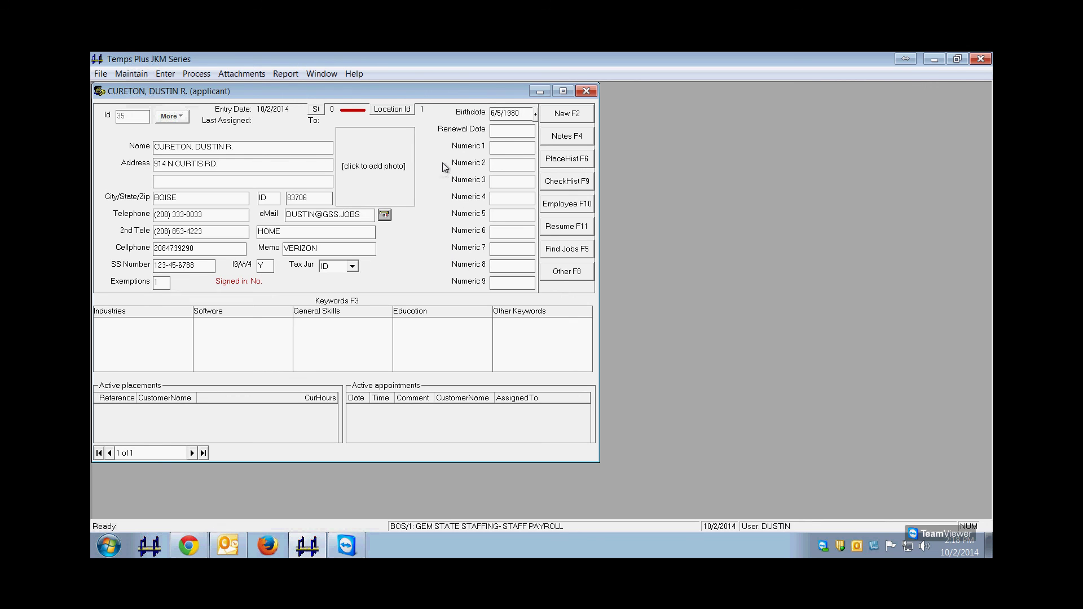
pyautogui.click(565, 137)
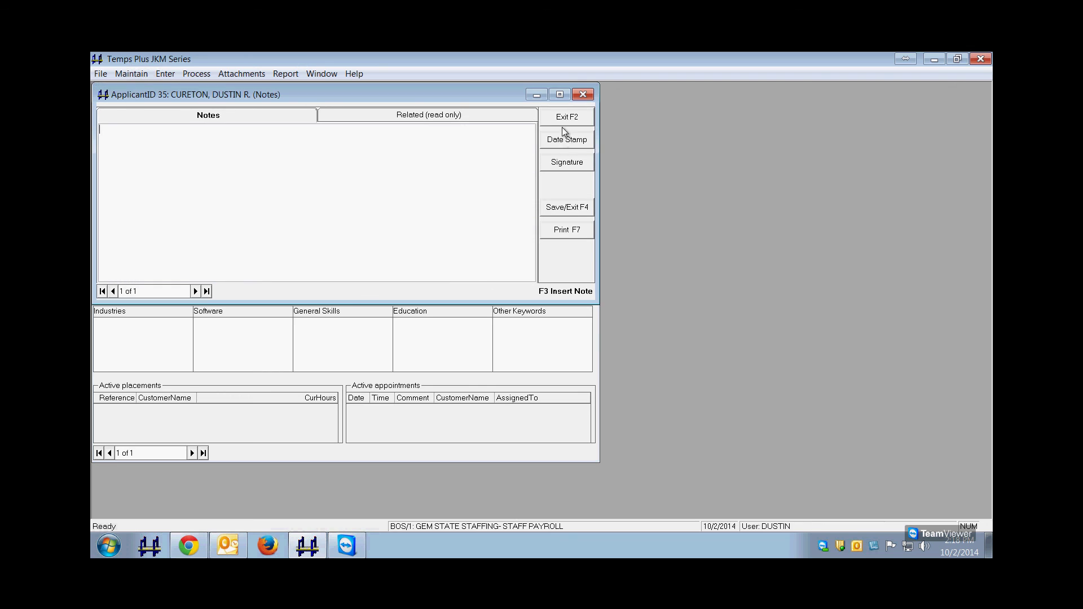
pyautogui.click(563, 120)
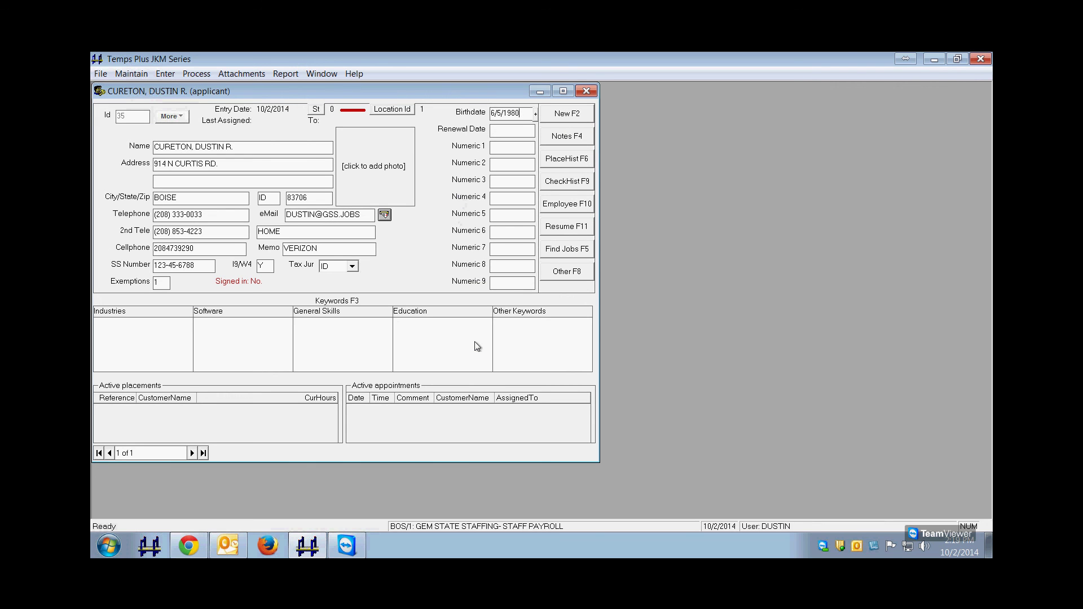